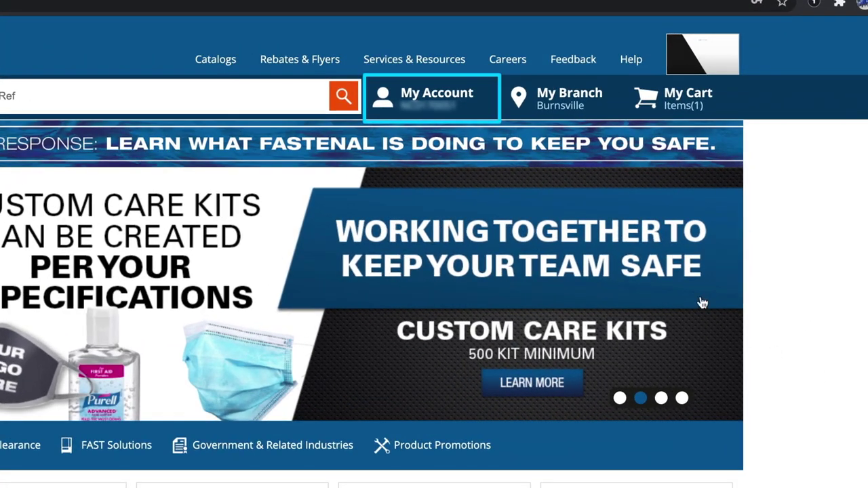
- Go to My Account > FAST 360° My Business to list the three Main Office facilities' inventory locations
click(473, 107)
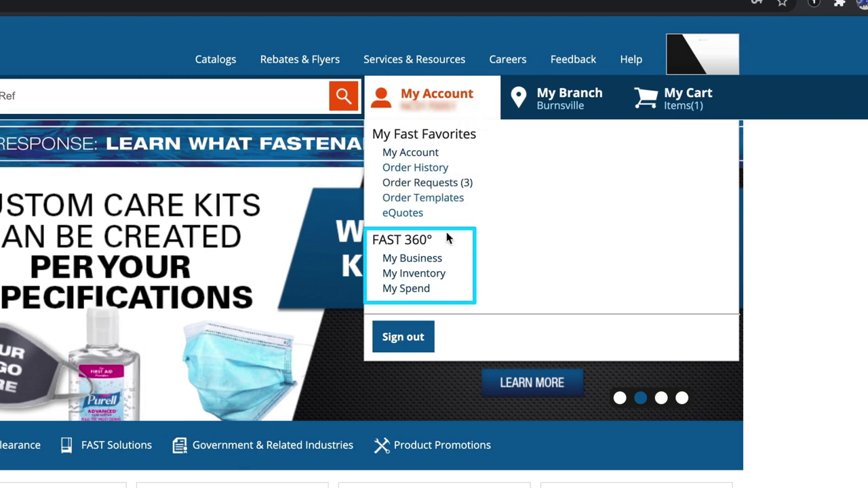
click(434, 260)
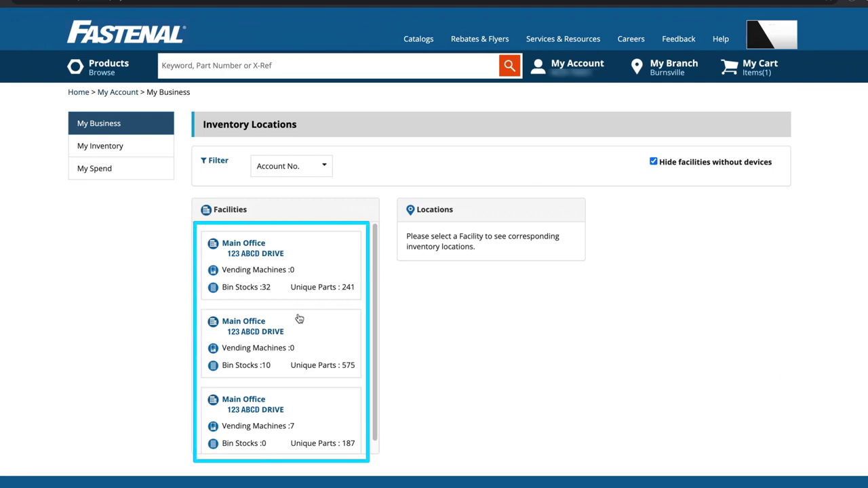
- Show the second Main Office facility's Maintenance Aisle 2 bin stocks
click(279, 334)
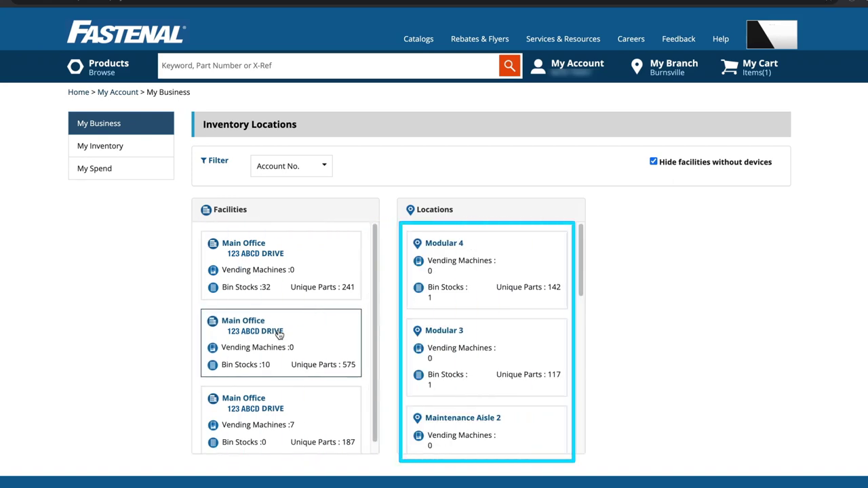
scroll(498, 388, down, 3)
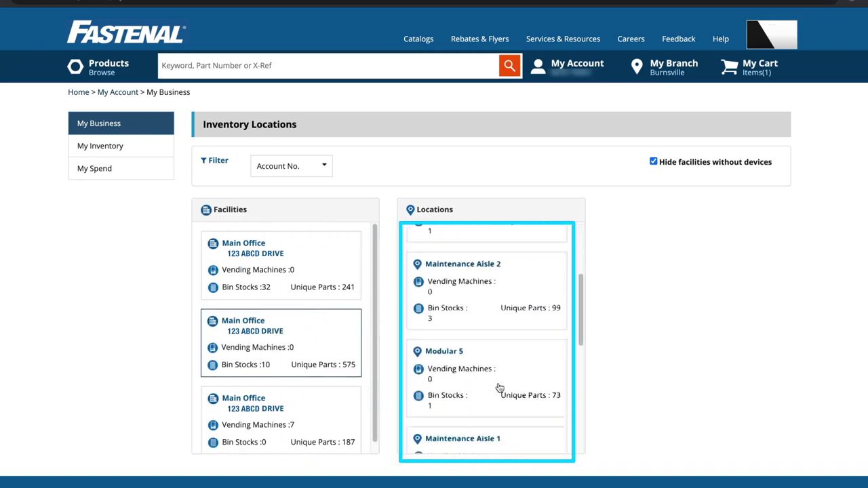
scroll(499, 388, down, 1)
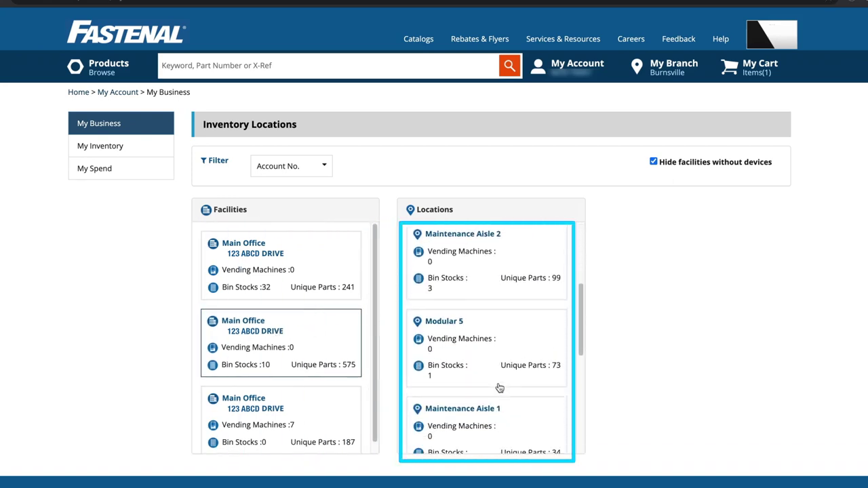
click(520, 265)
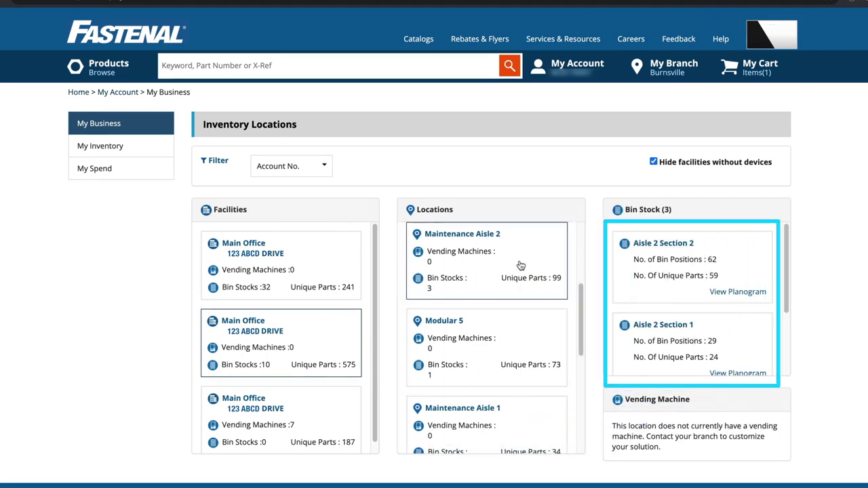
- Open the Aisle 2 Section 2 planogram and the product page for part 0470948
click(711, 243)
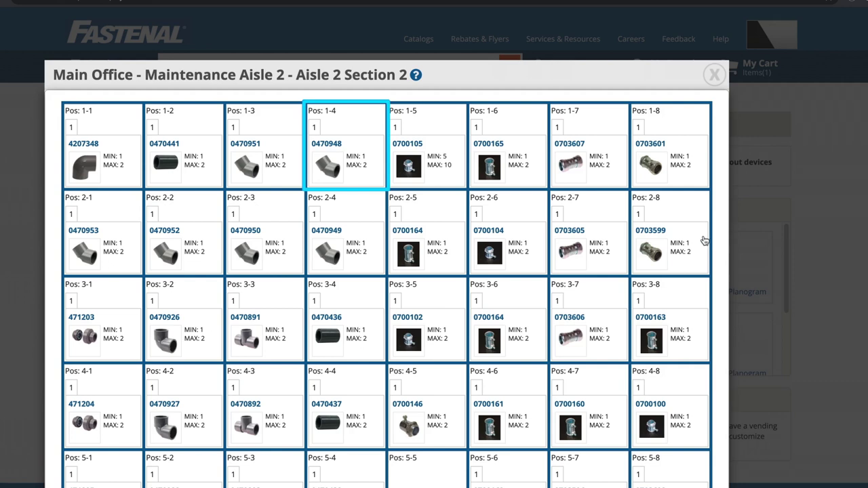
mouse_move(377, 157)
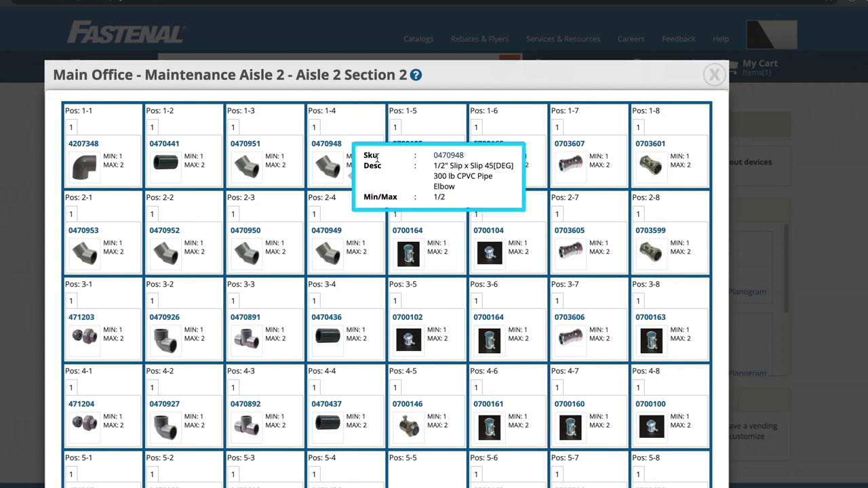
click(438, 156)
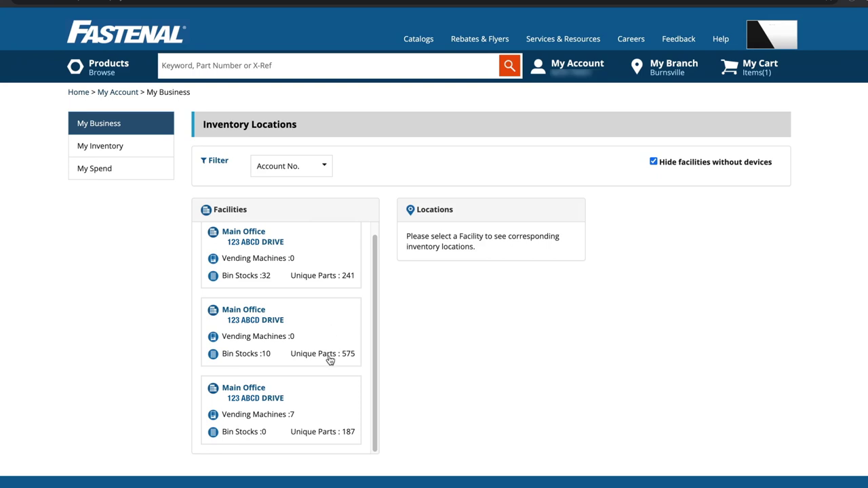
- View the Vending 2 planogram at the third facility's MAIN OFFICE93742 location, then close it
click(328, 393)
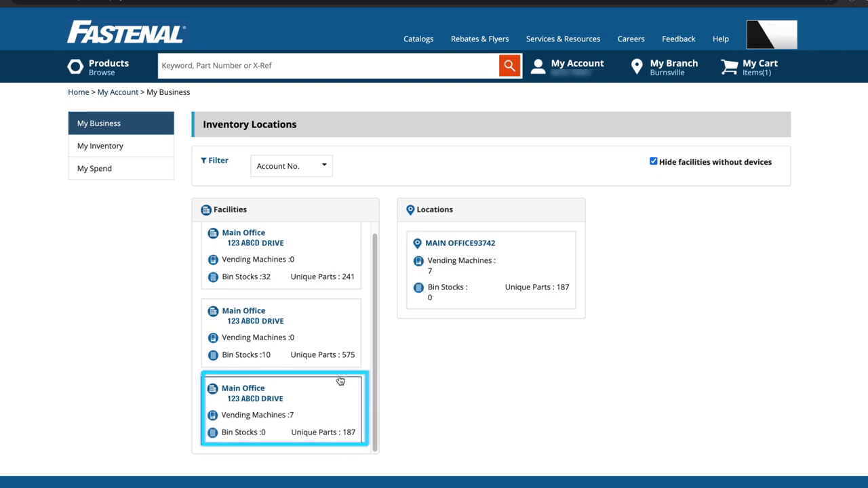
click(520, 270)
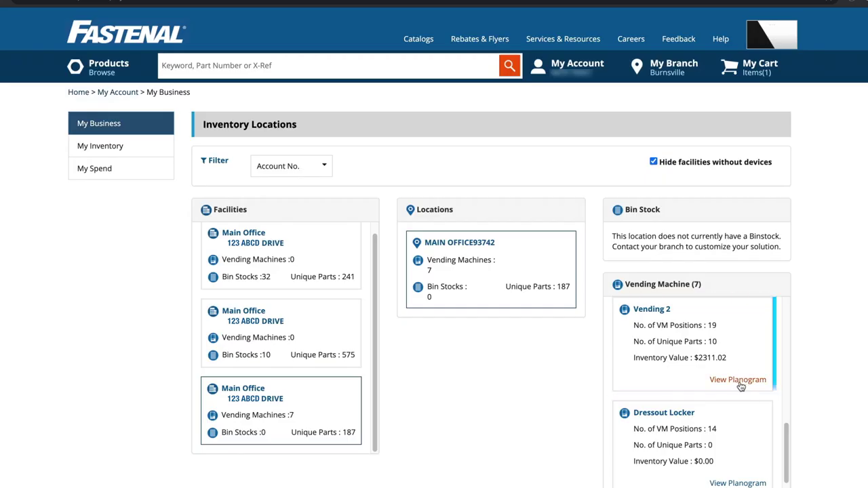
click(738, 381)
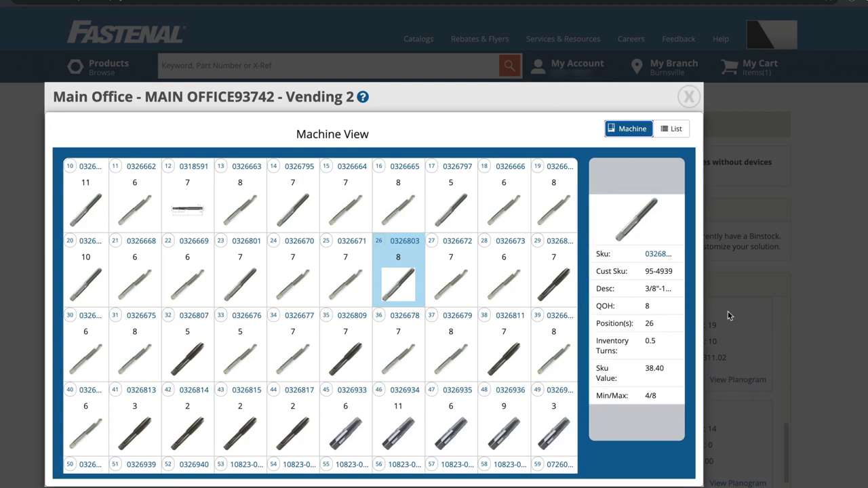
click(689, 97)
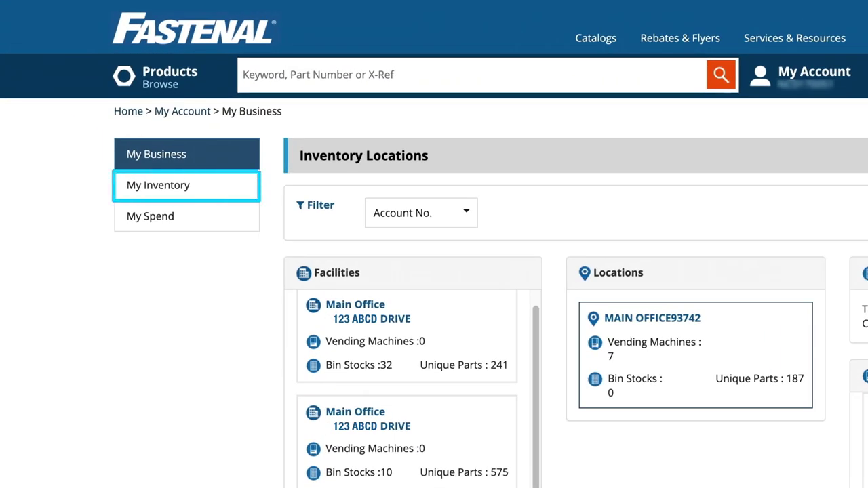
- Filter My Inventory item locations to category Fasteners > Bolts > Cap Screws & Hex Bolts
click(248, 189)
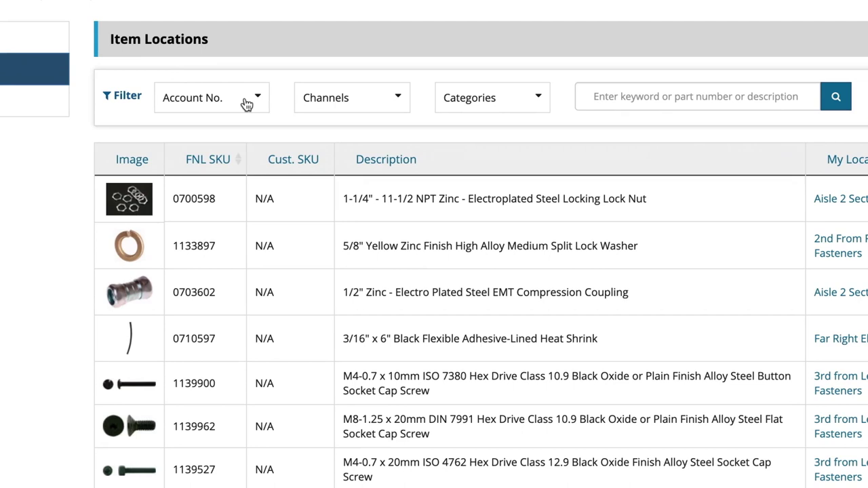
click(397, 100)
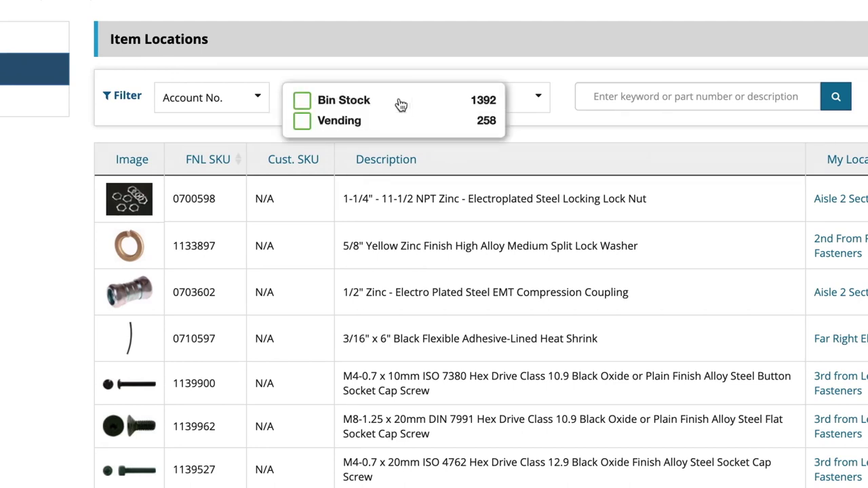
click(413, 73)
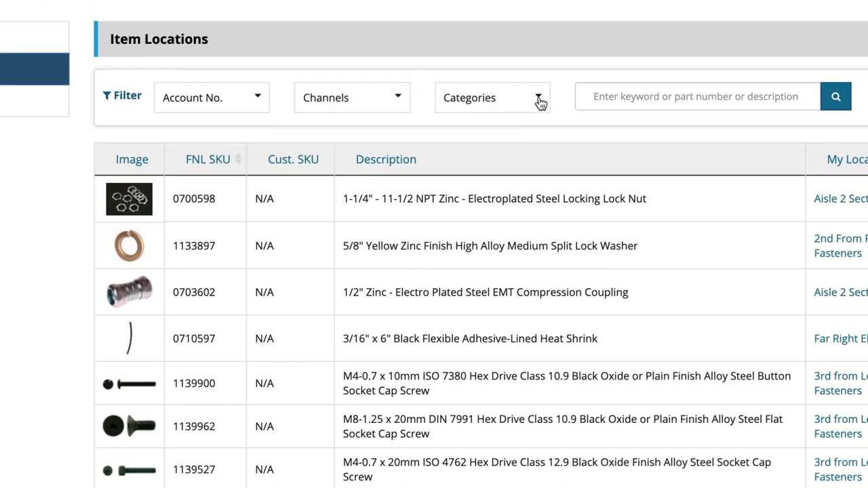
click(540, 100)
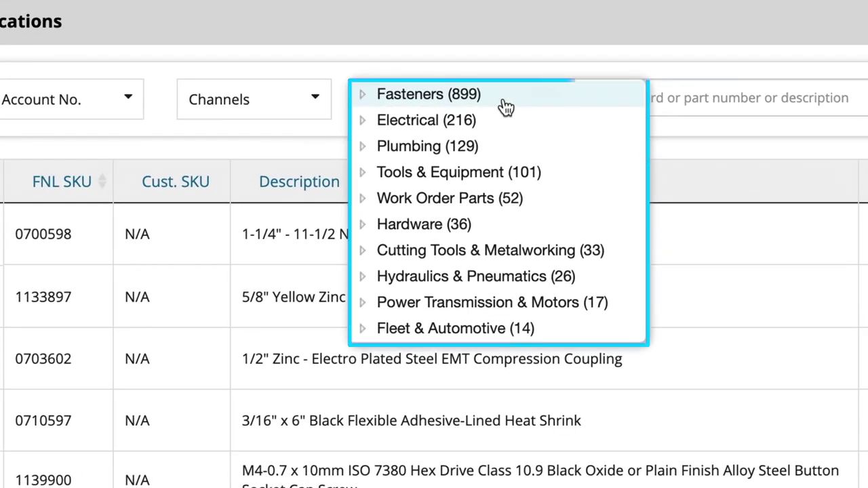
click(363, 96)
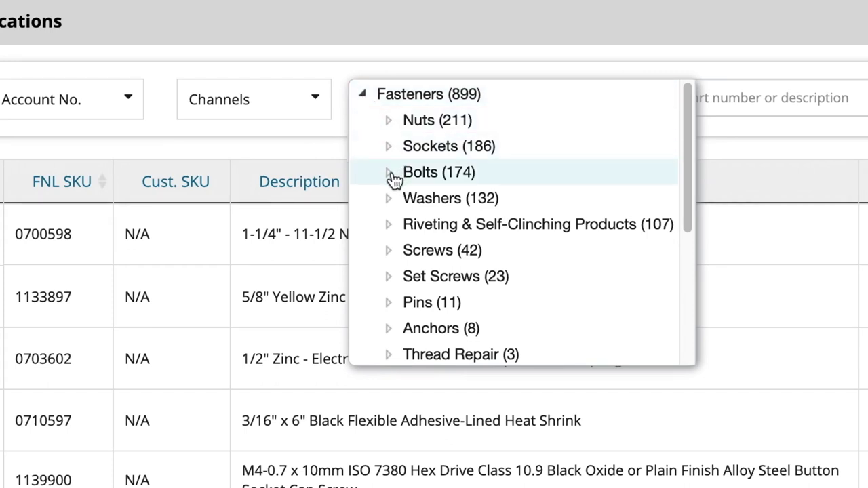
click(389, 173)
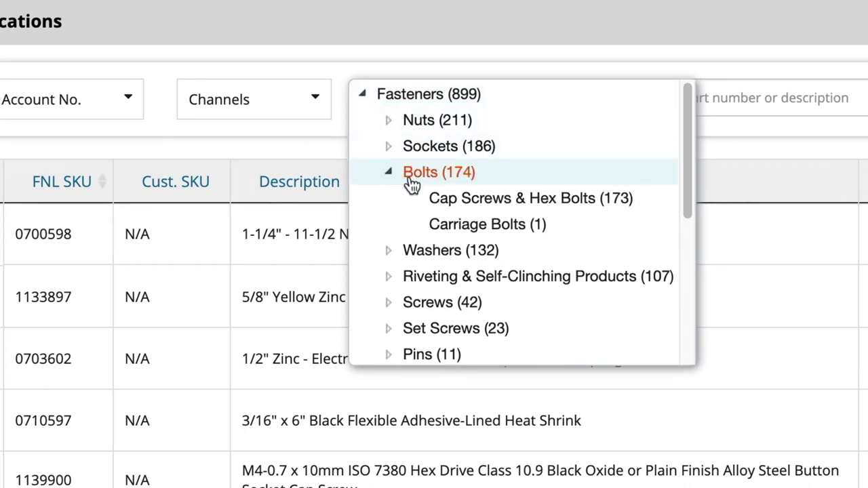
click(450, 201)
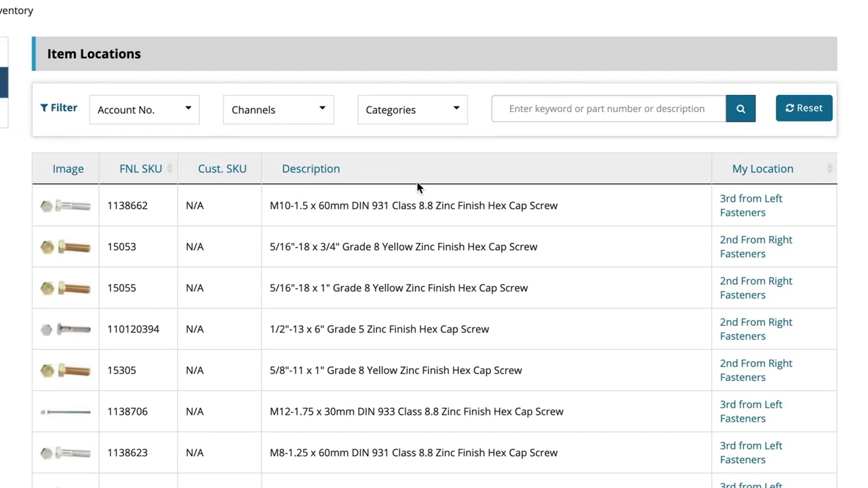
- View the bin layout for the 2nd From Right Fasteners location
mouse_move(756, 240)
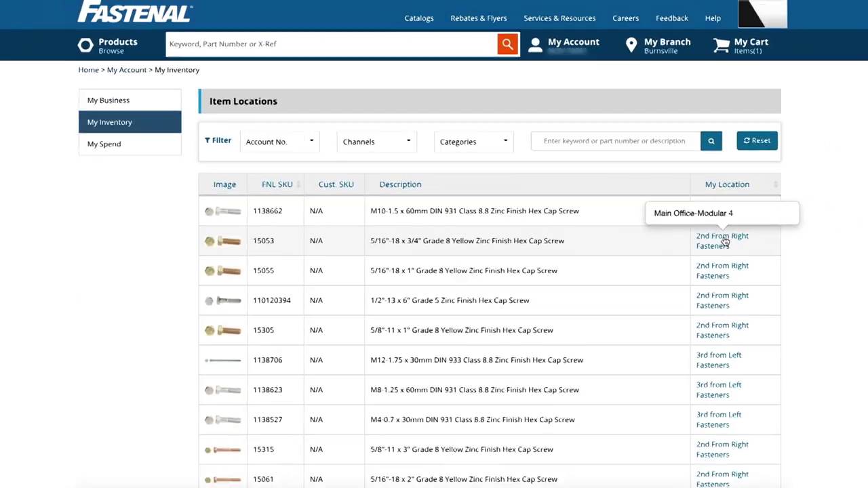
click(723, 240)
scroll(723, 240, down, 5)
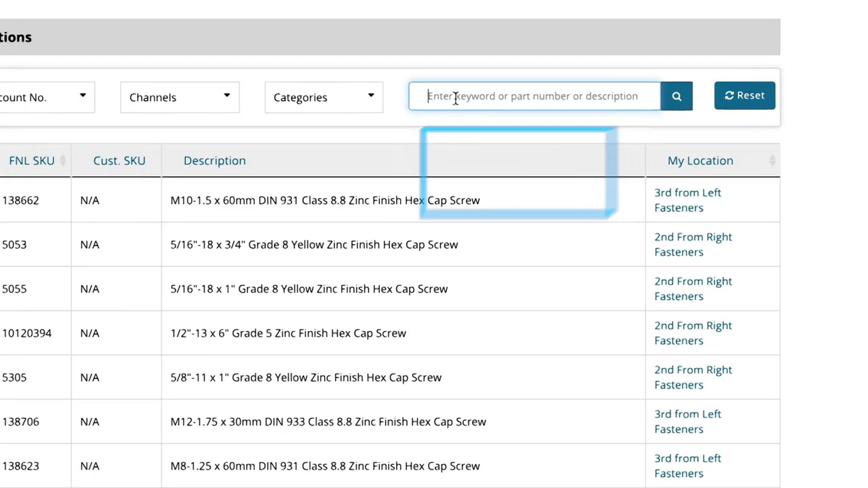
- Search item locations for part 37519 and show its Body Mount A bin on the planogram
click(429, 97)
text(3)
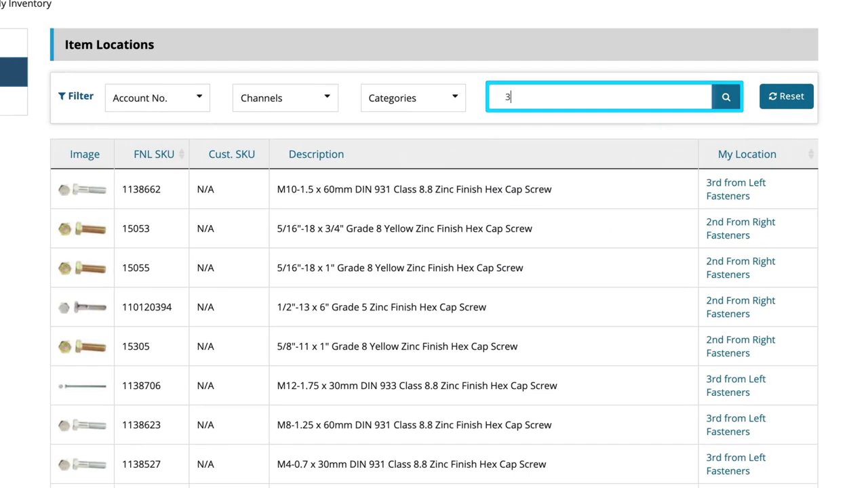
text(7519)
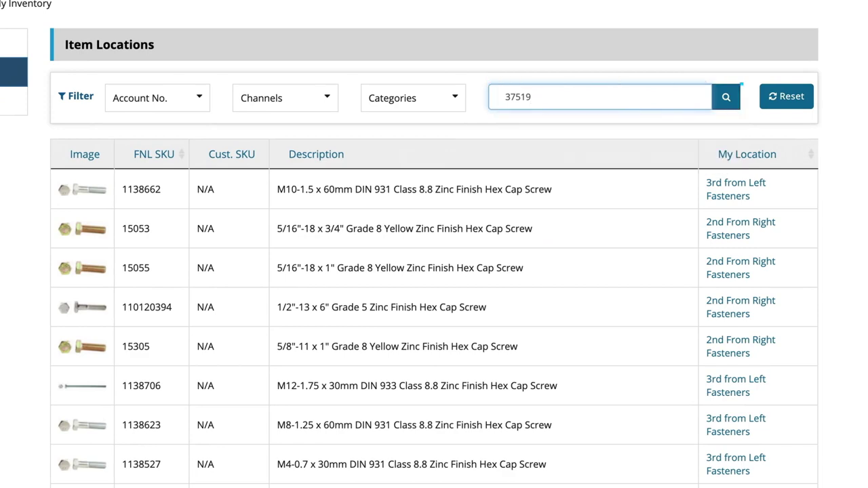
click(726, 99)
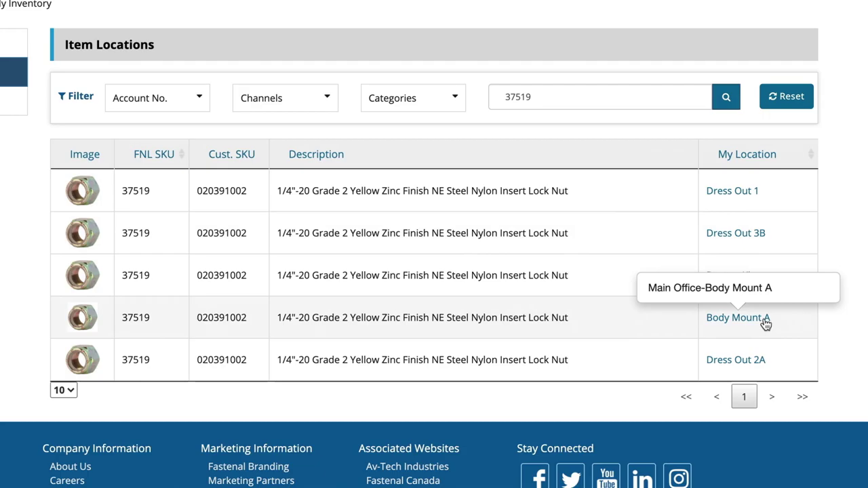
click(765, 324)
scroll(684, 346, down, 3)
scroll(684, 346, down, 2)
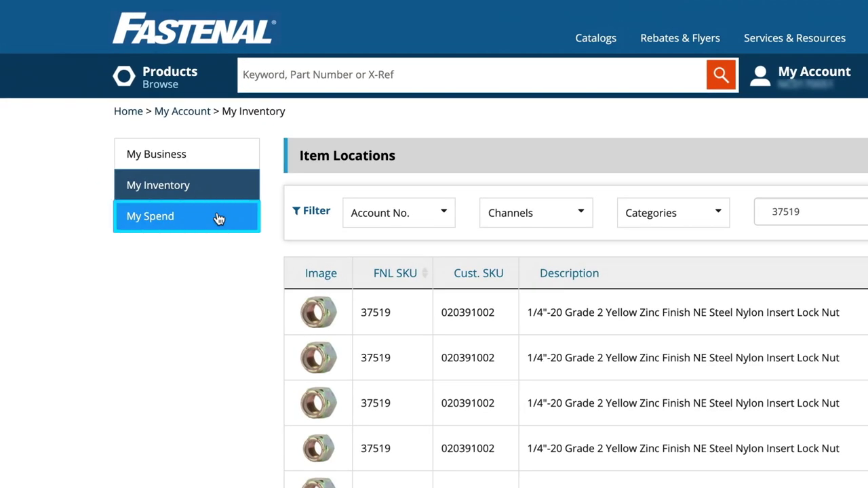
- Open the My Spend report and preview the Channel and Category dropdown options
click(218, 218)
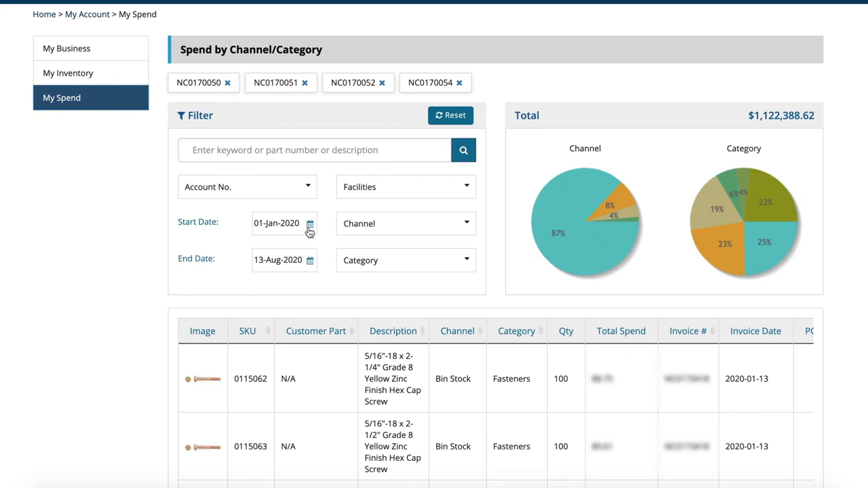
click(468, 228)
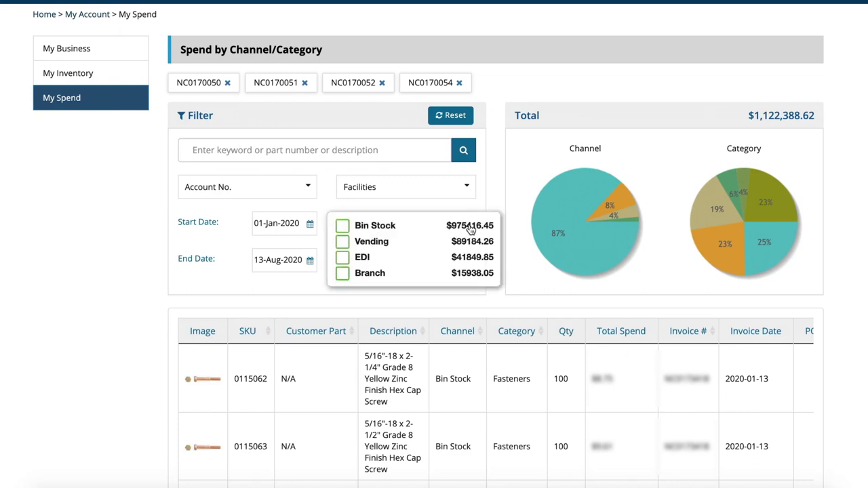
click(471, 209)
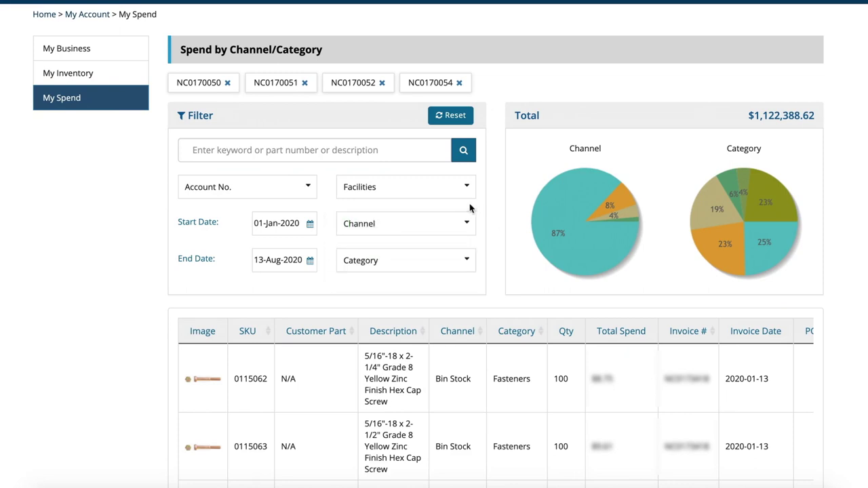
click(466, 264)
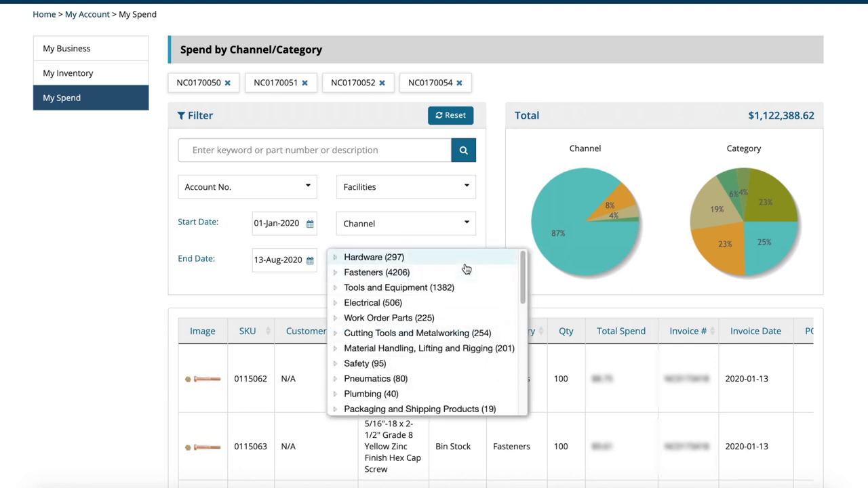
click(453, 250)
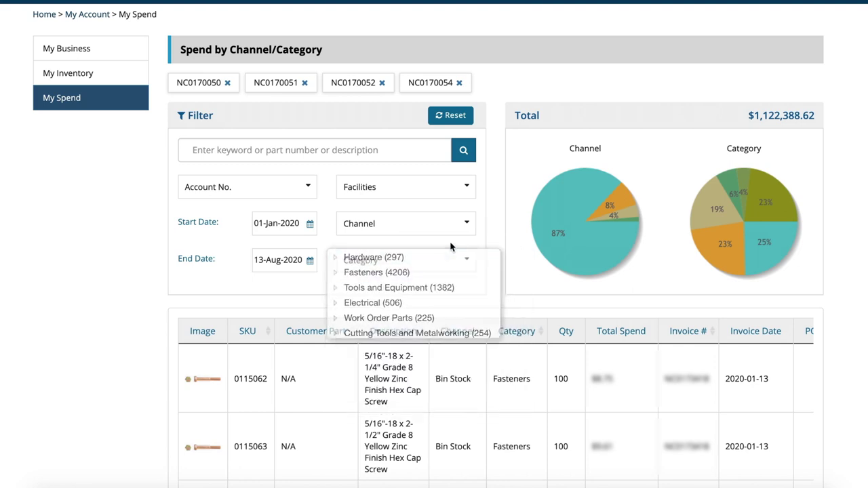
click(310, 262)
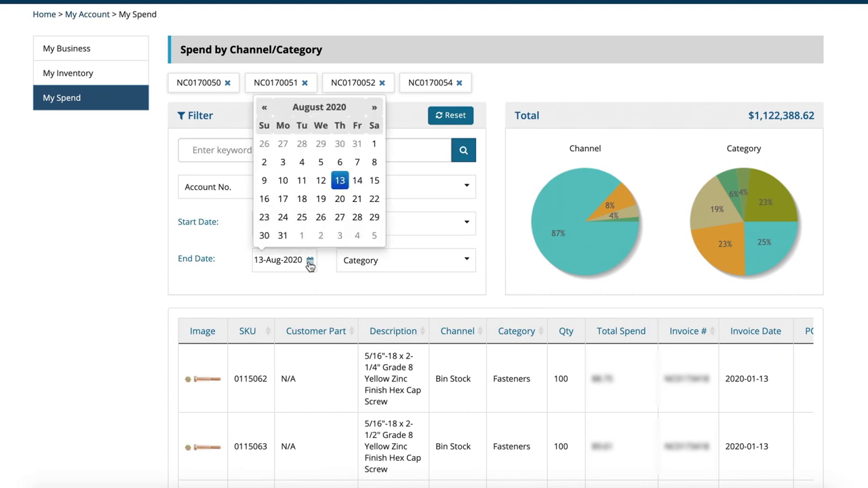
- Set the spend report End Date to 31-Jan-2020
click(264, 109)
click(264, 108)
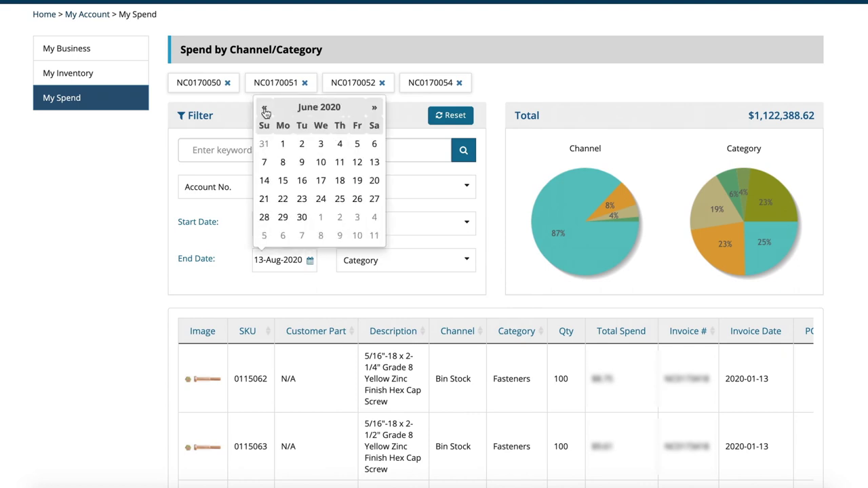
click(265, 108)
click(265, 109)
click(265, 110)
click(265, 110)
click(265, 110)
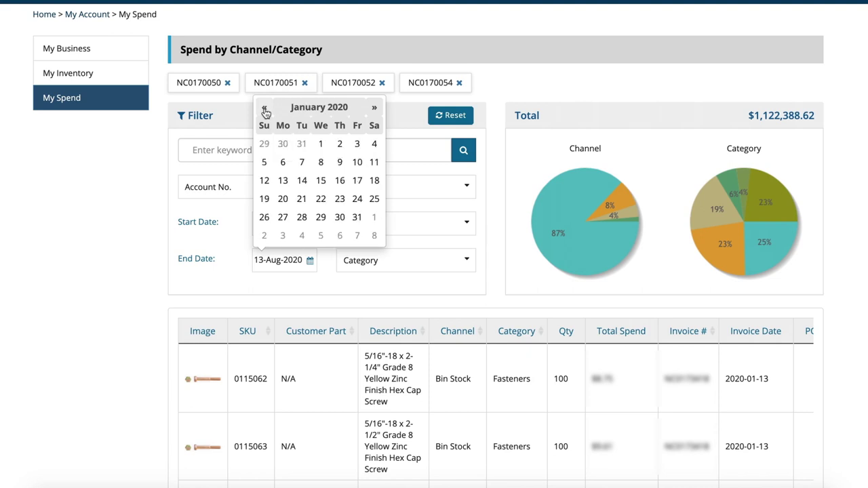
click(357, 218)
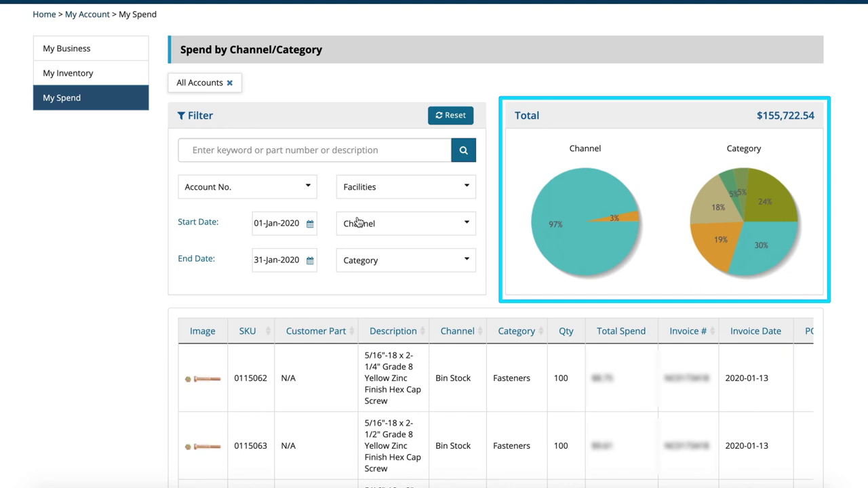
- Filter the spend category to Safety > Eye Protection > Safety Glasses
click(468, 263)
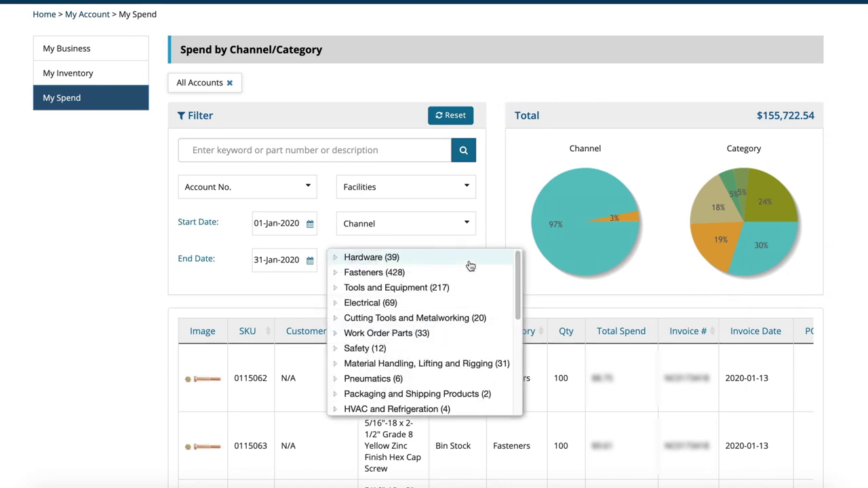
scroll(471, 266, down, 3)
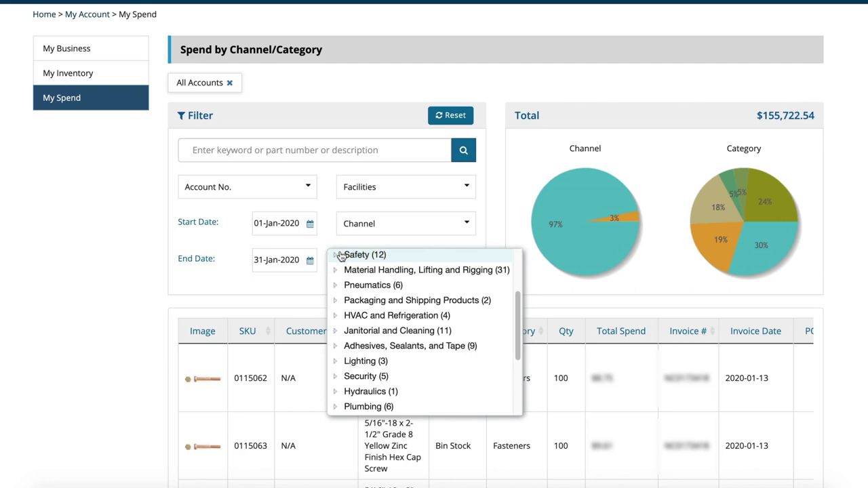
click(336, 257)
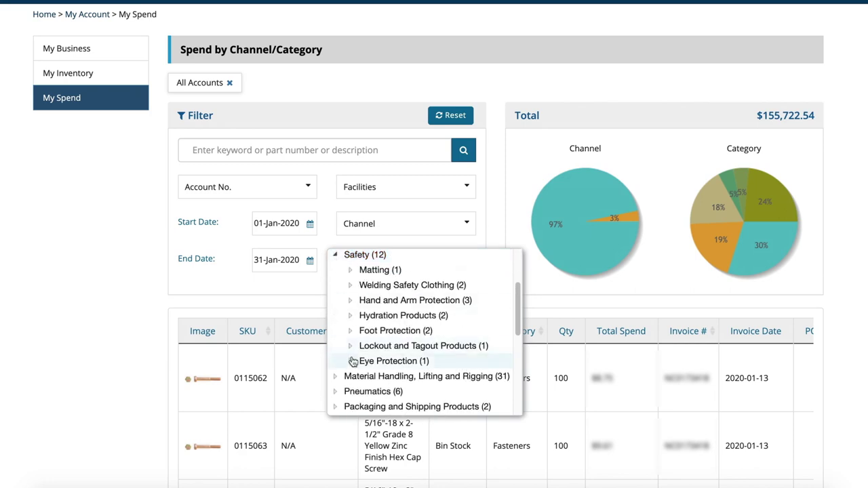
click(352, 361)
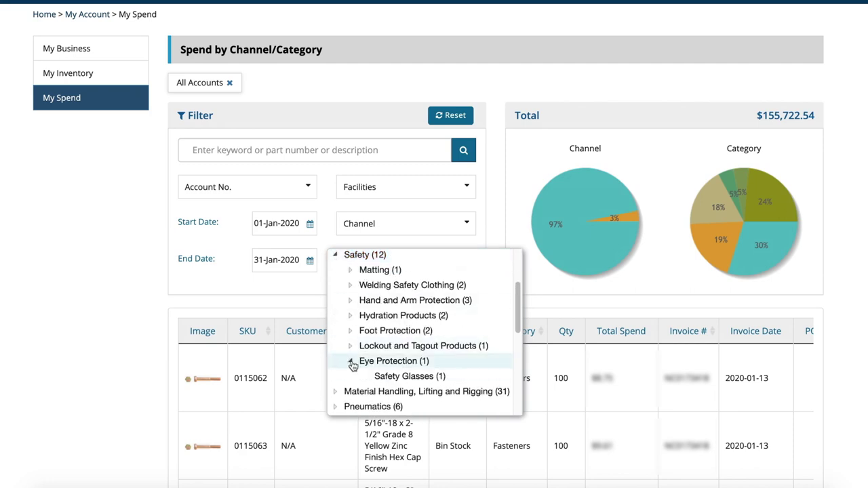
click(387, 376)
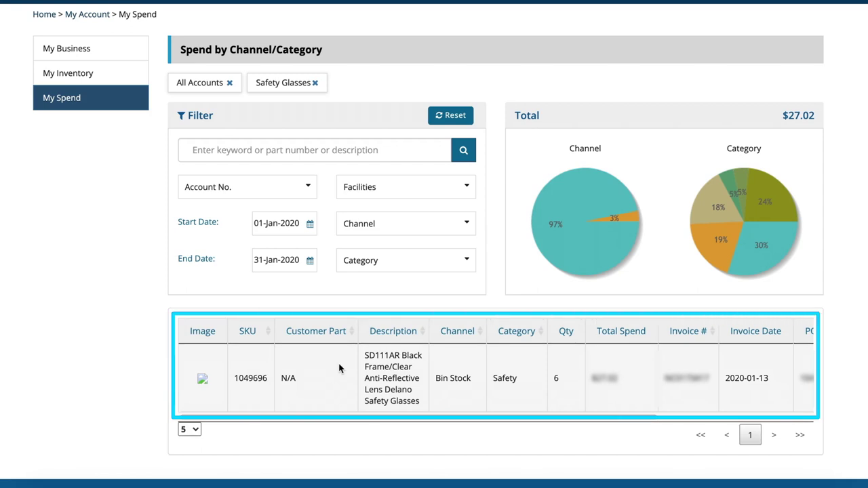
scroll(339, 368, right, 5)
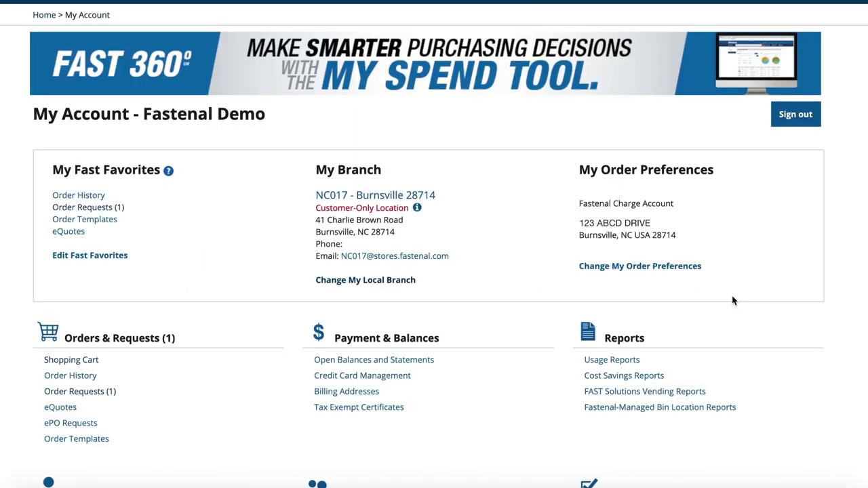
- Scroll the Edit User Account page down to the Security Options and FAST 360° access permissions
scroll(732, 300, down, 5)
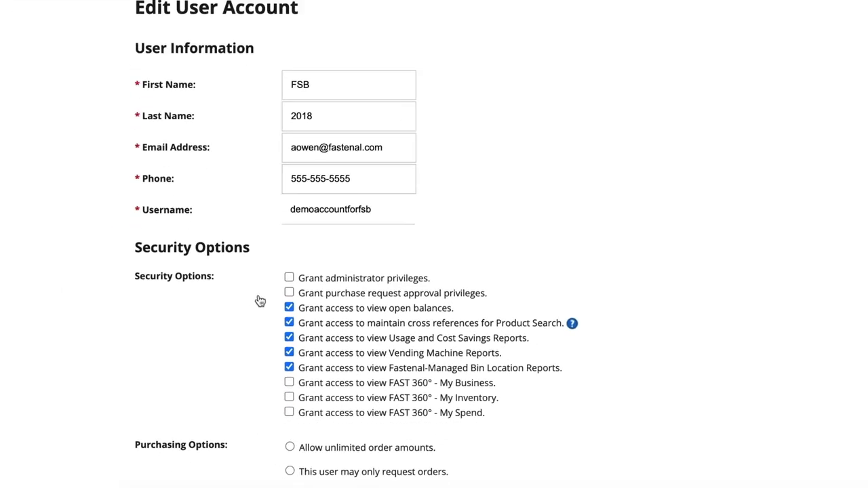
scroll(248, 316, down, 2)
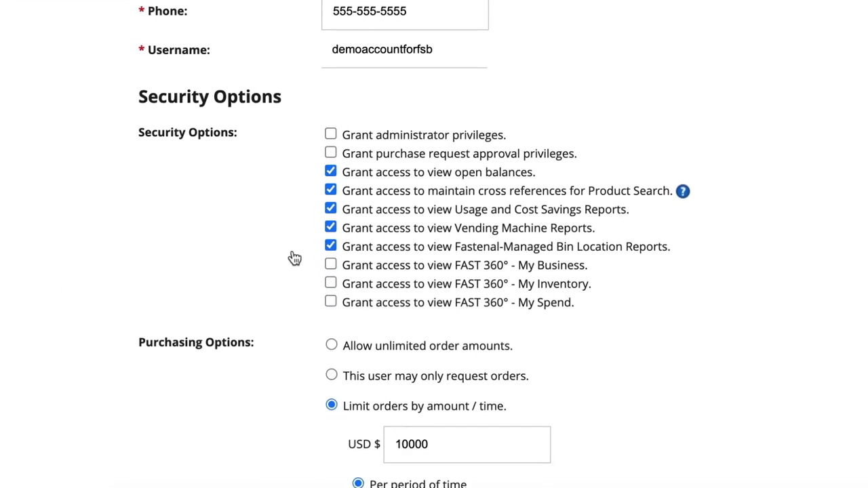
scroll(295, 257, down, 2)
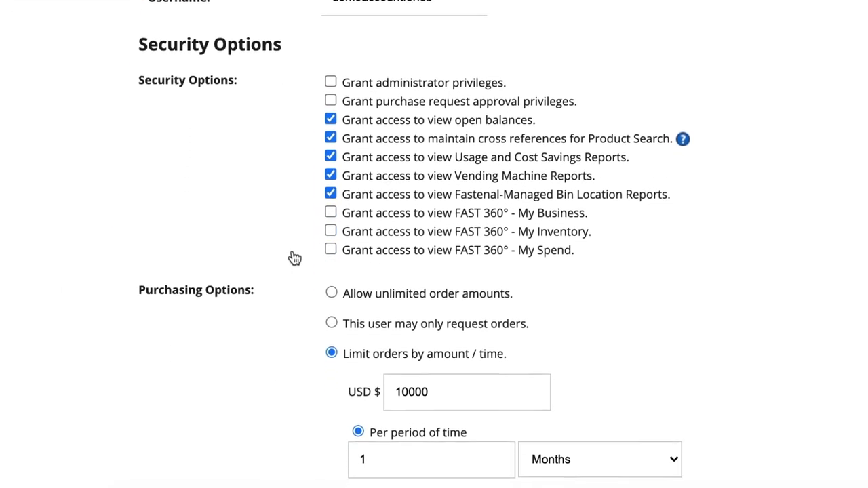